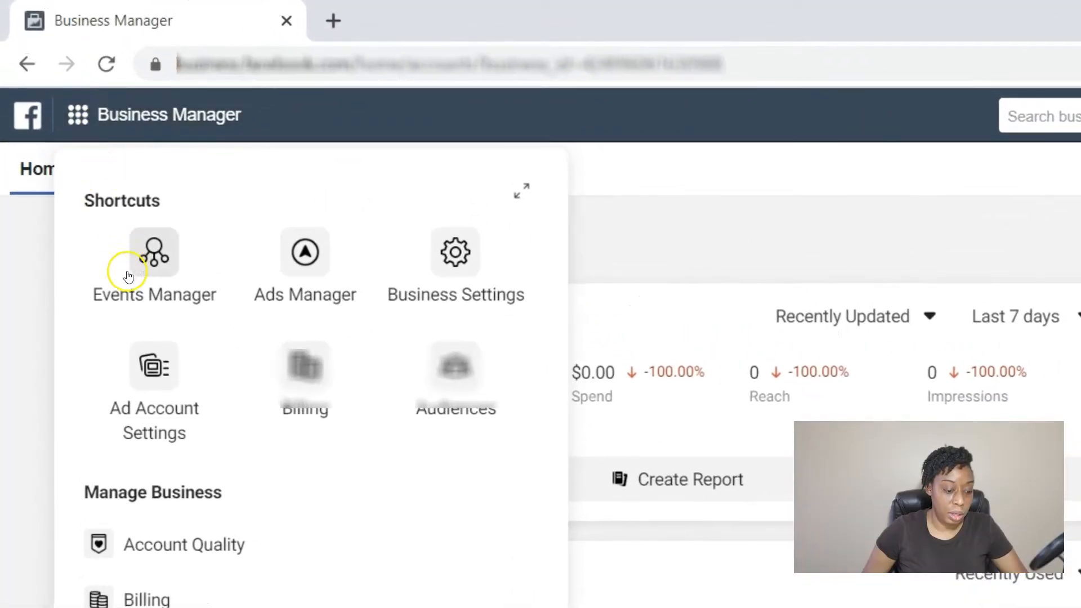
Go to Business Settings > Ad Accounts and show the options for adding an ad account.
click(453, 270)
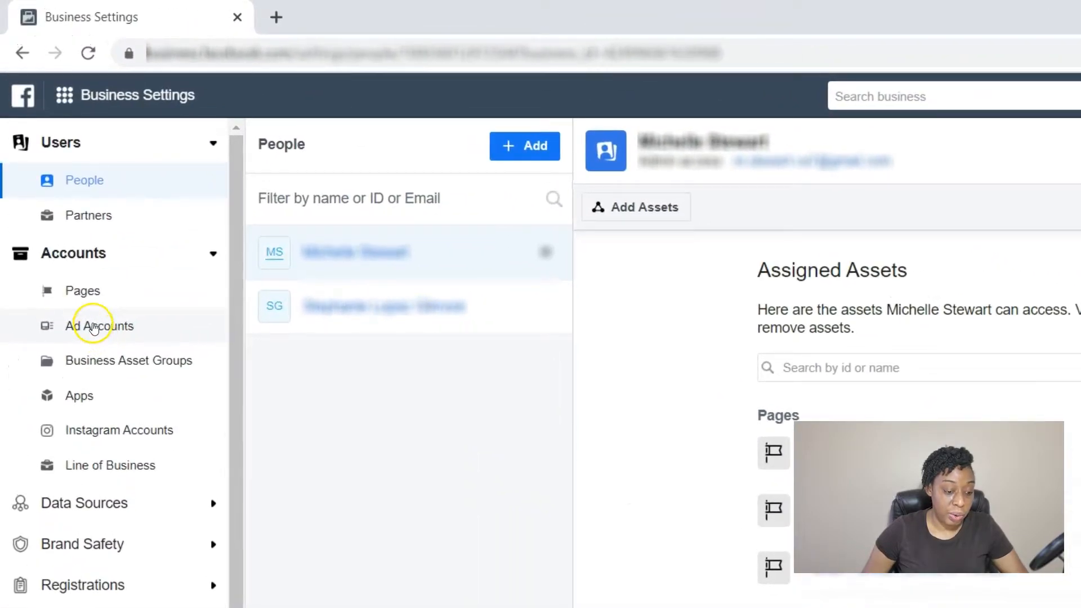
click(94, 327)
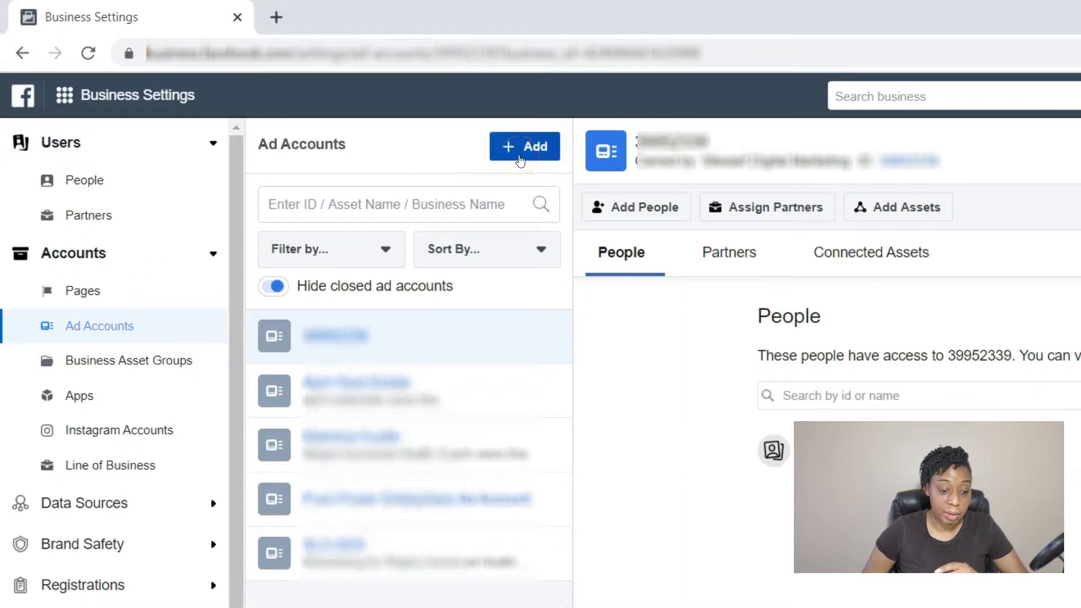
click(520, 157)
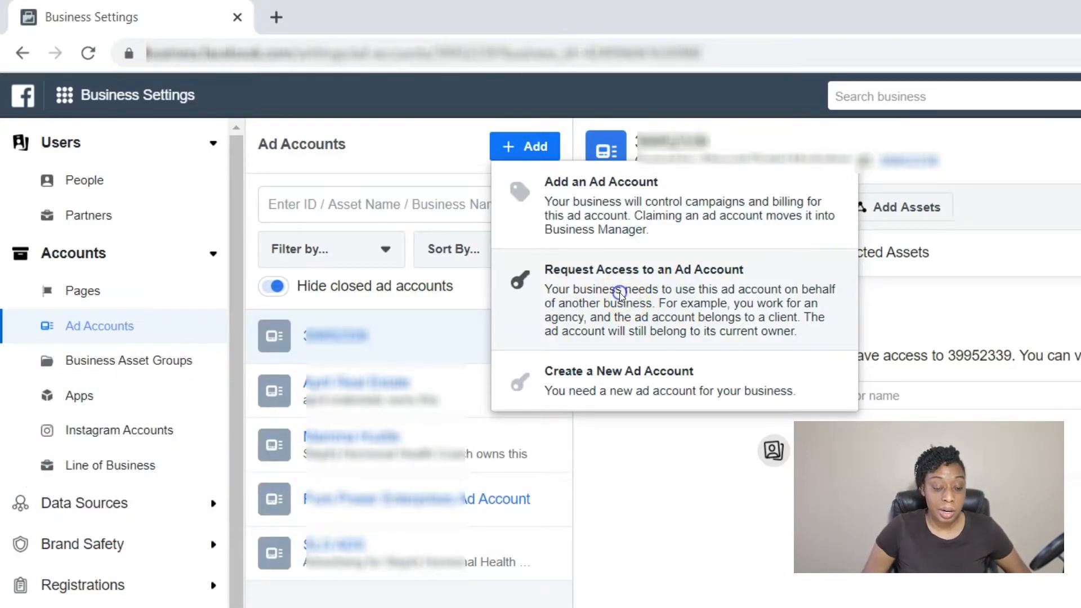
Request access to the client's ad account by its ID, with admin Manage Ad Account permission.
click(622, 304)
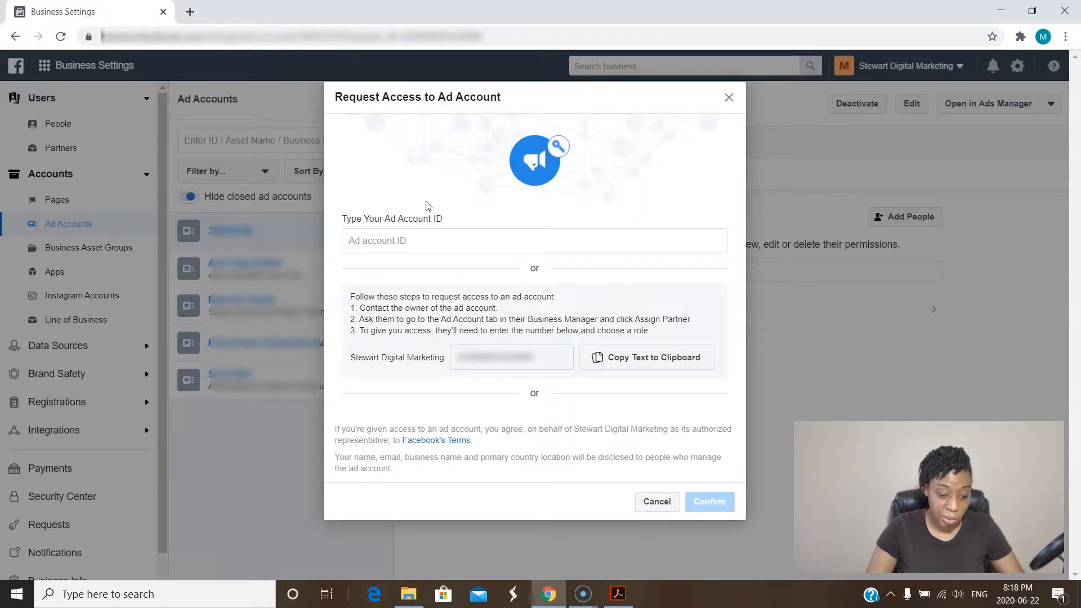
click(420, 242)
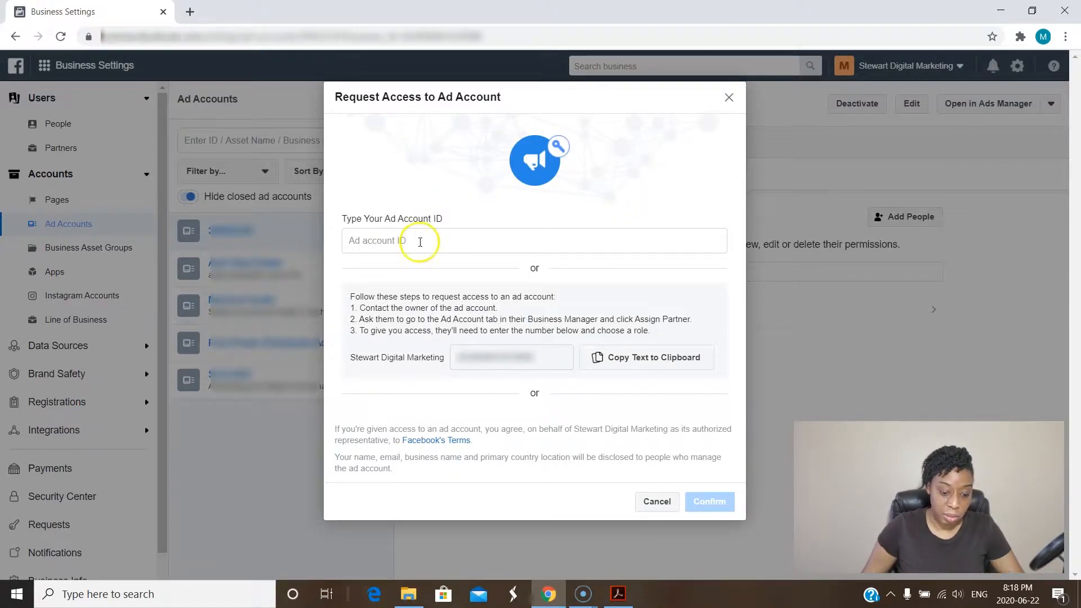
text(rrerer)
drag(420, 241, 340, 241)
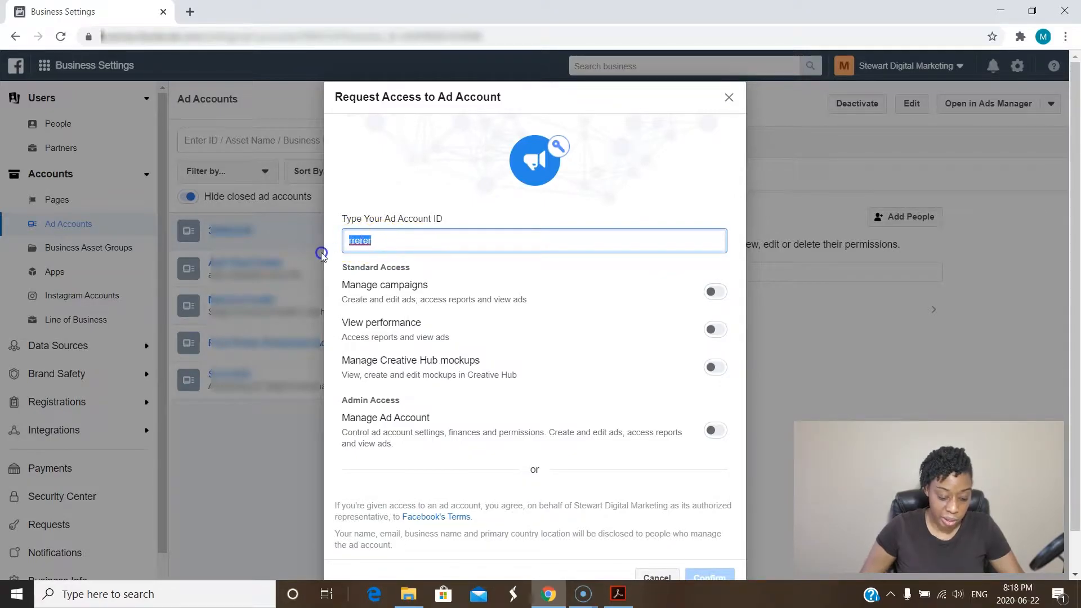
text(000000000000)
scroll(454, 284, down, 1)
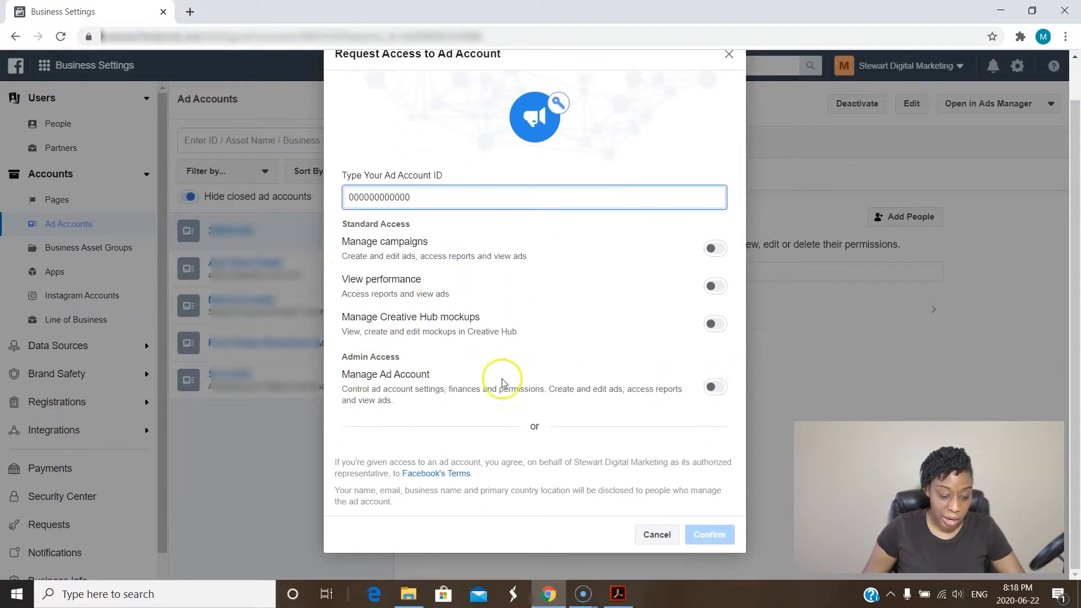
click(726, 393)
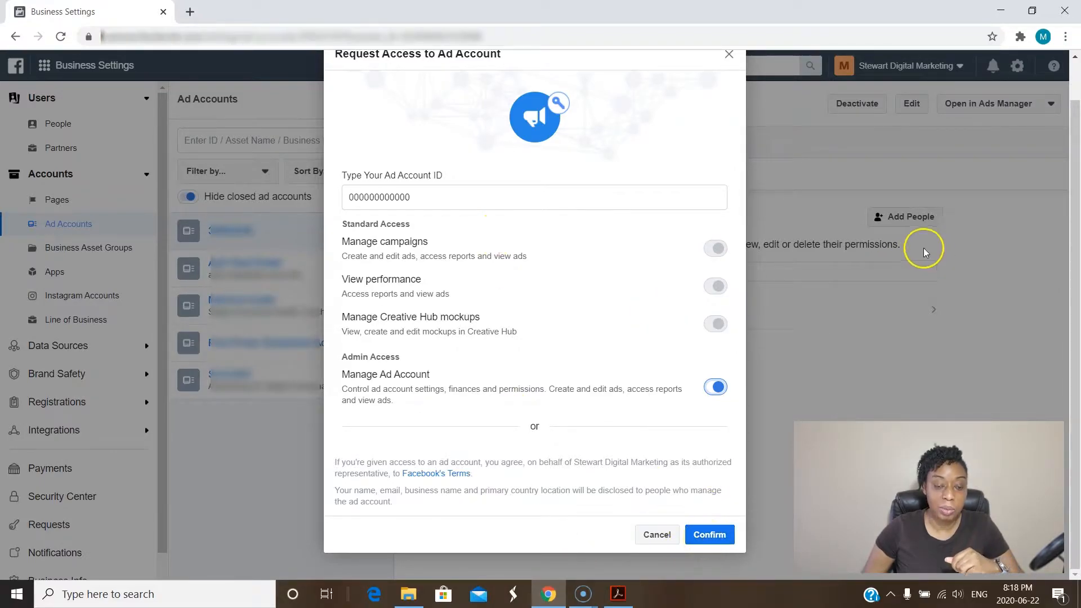
Dismiss the Request Access to Ad Account dialog to return to the People tab.
click(729, 53)
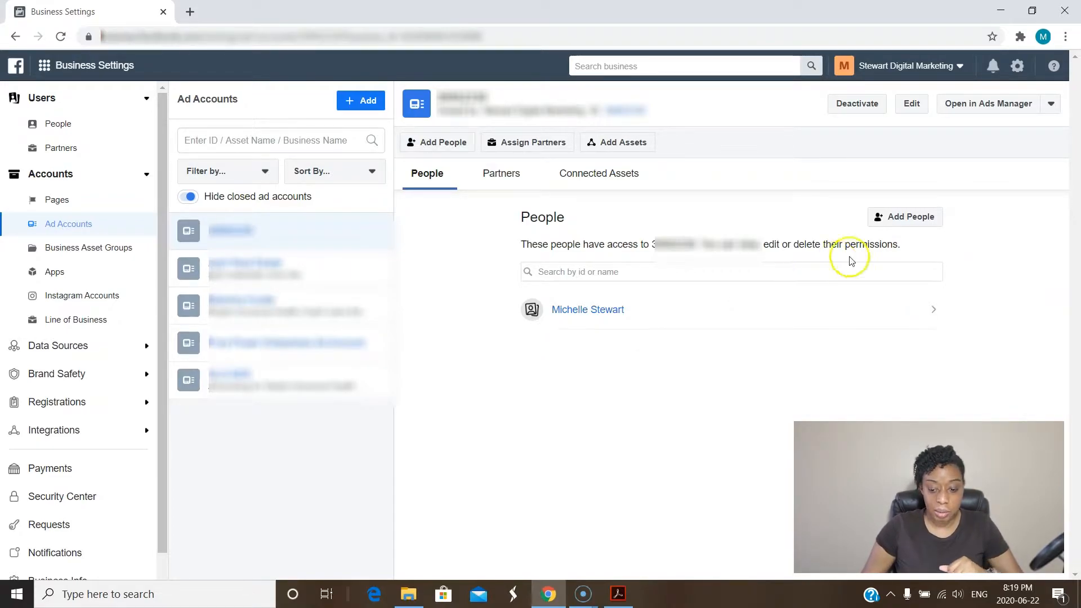
Add the team member to the second ad account with Manage Ad Account permission.
click(331, 271)
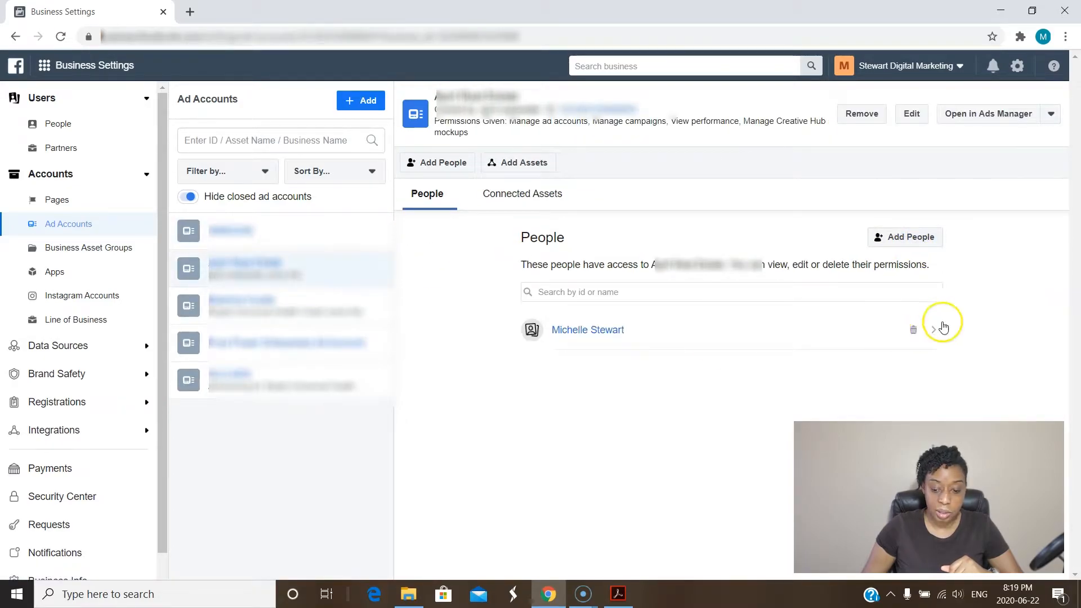
click(913, 242)
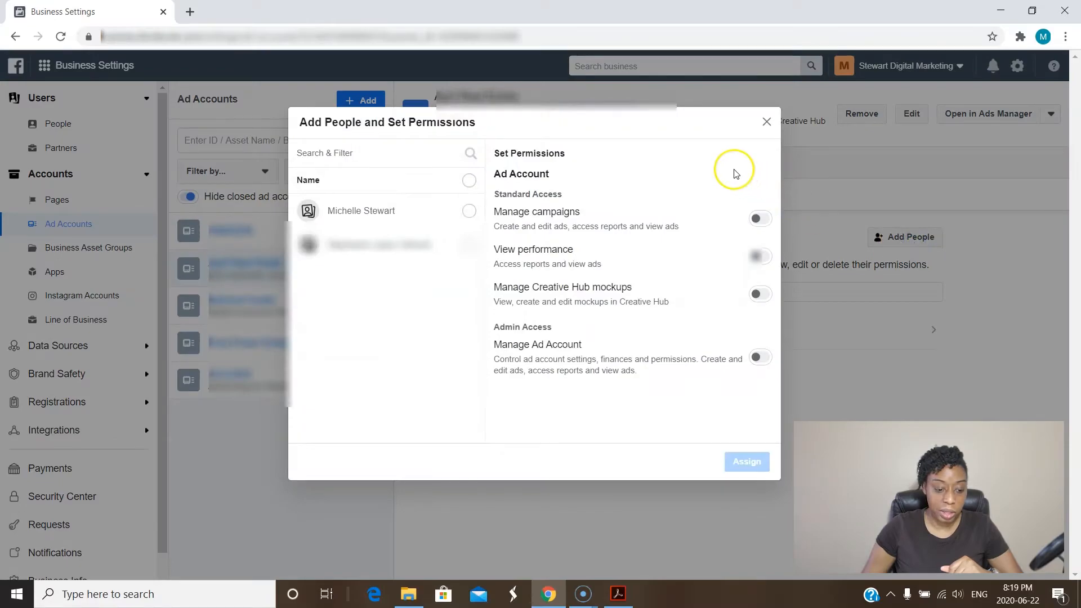
click(468, 212)
click(762, 358)
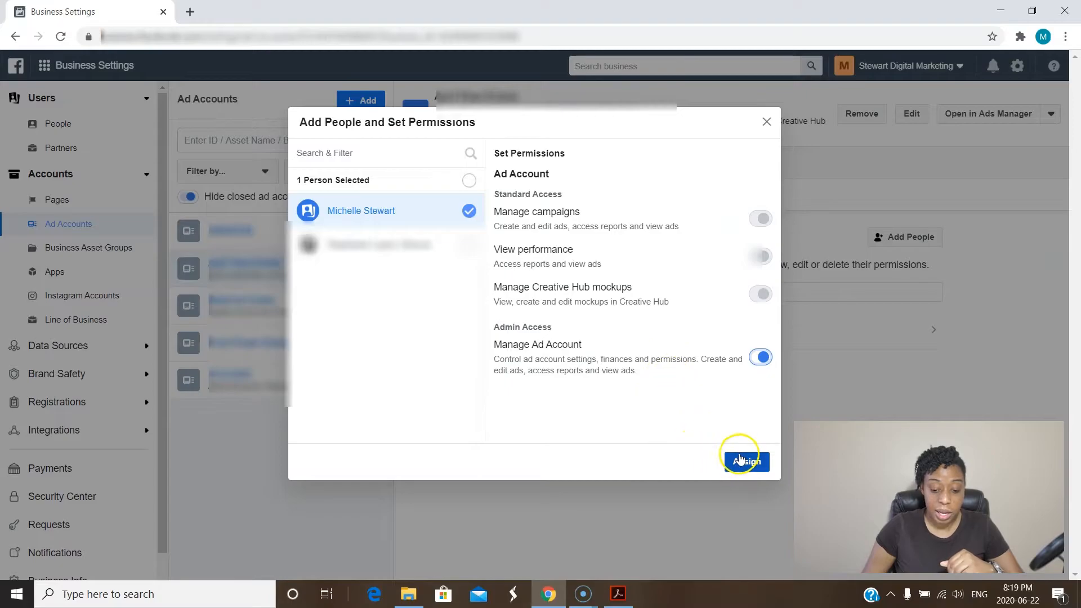
click(766, 121)
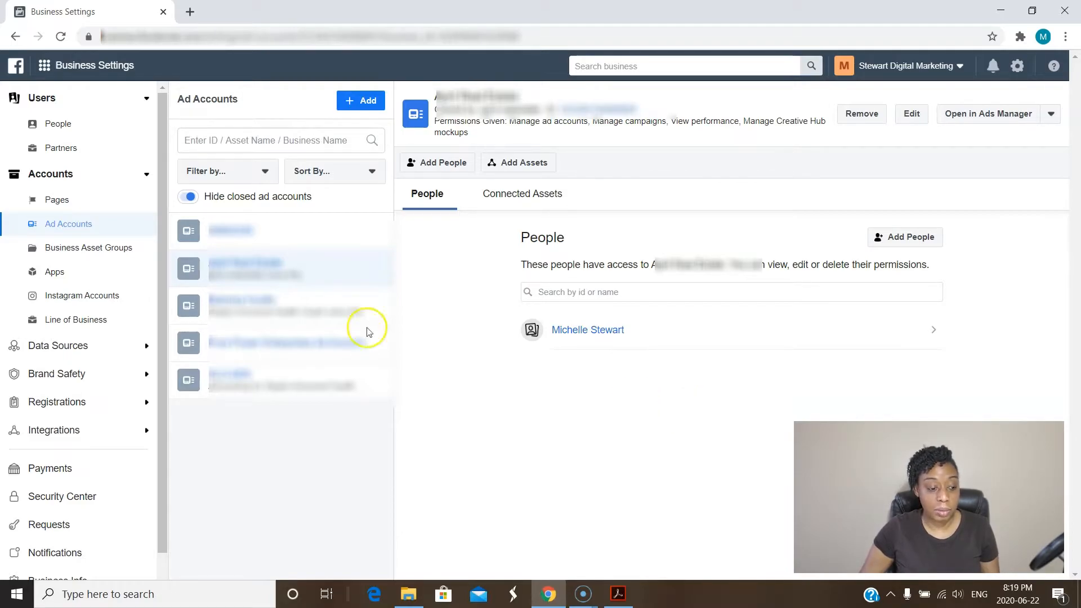
Open the ad account's Payment Settings showing the next bill, payment method and $100.00 limit.
click(71, 68)
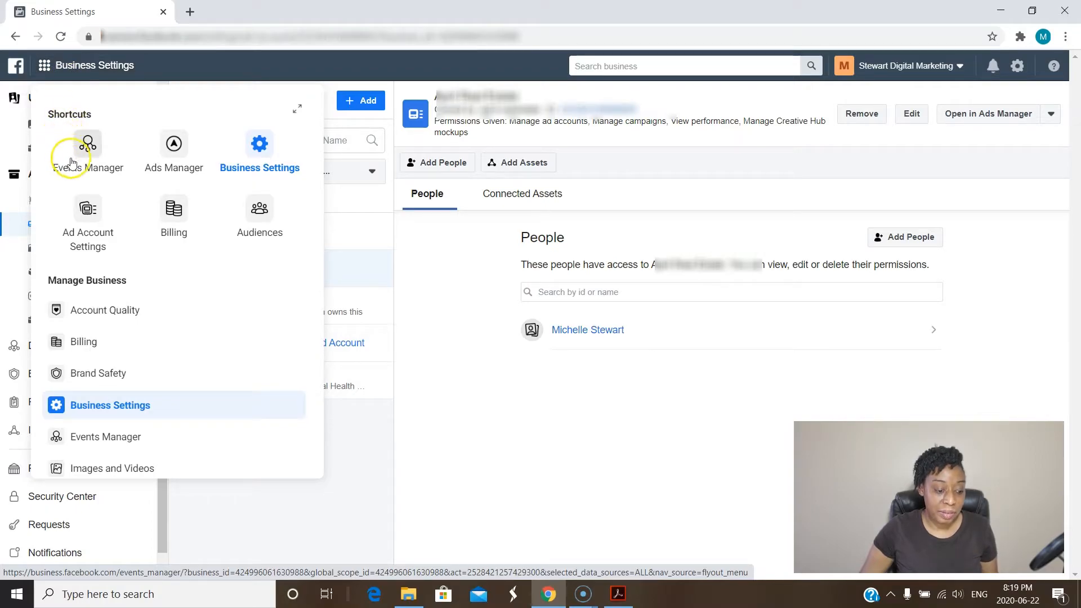
click(89, 217)
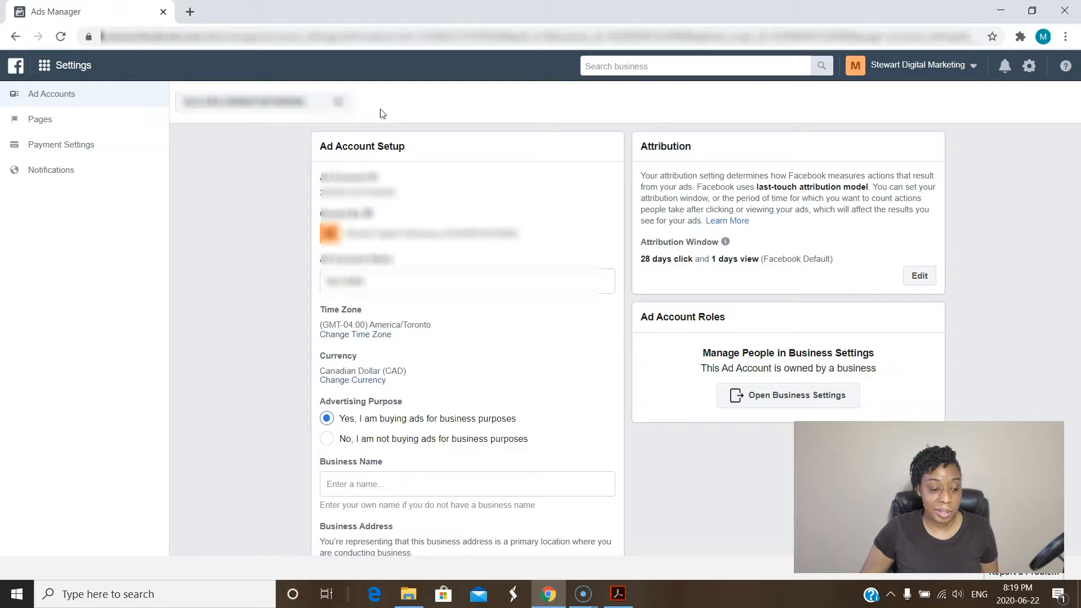
click(337, 109)
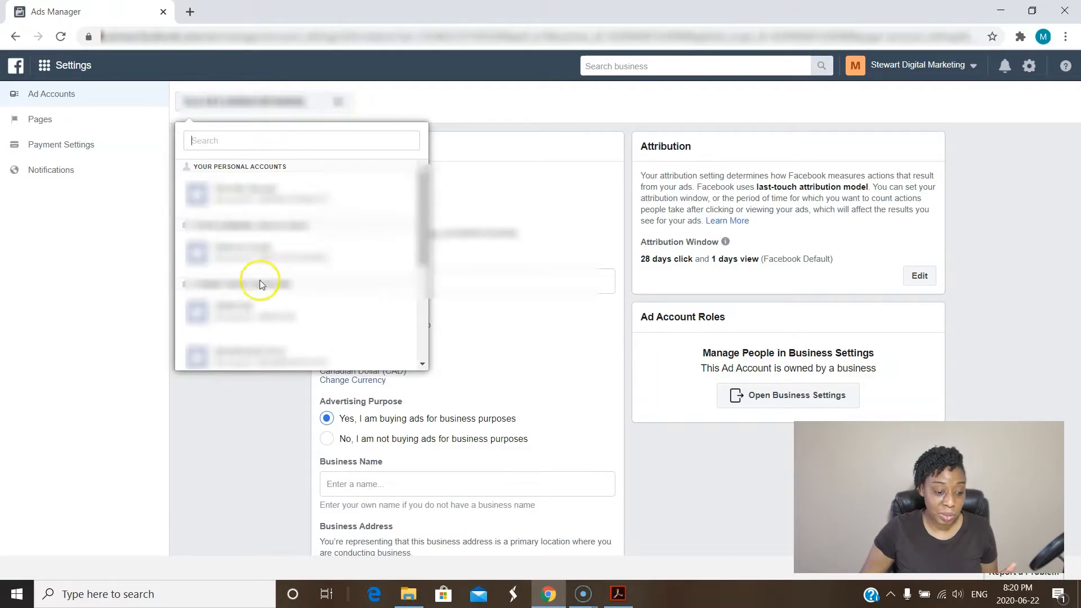
click(381, 107)
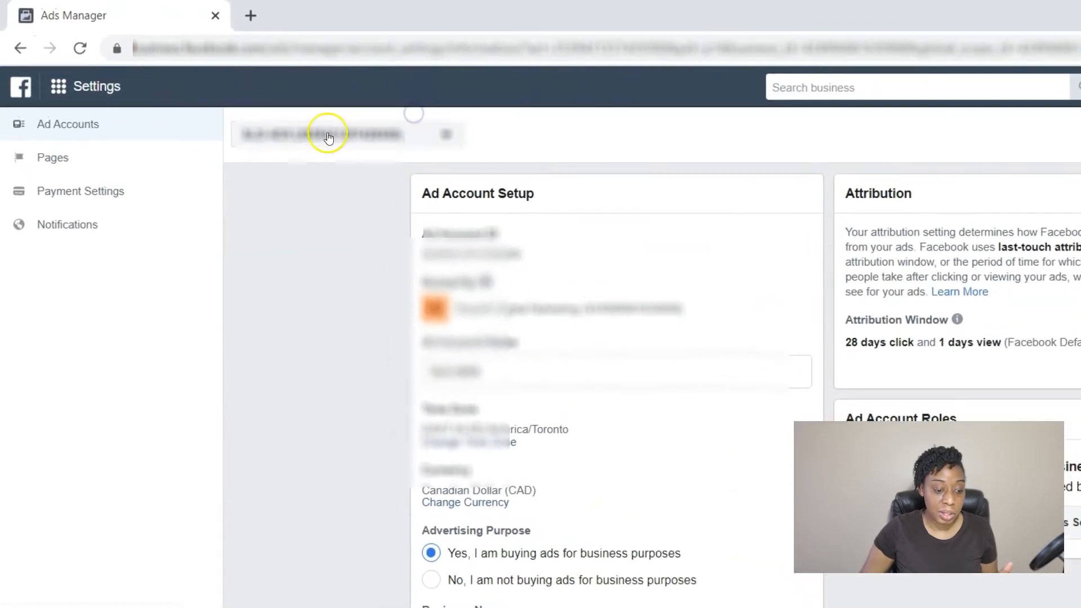
click(97, 194)
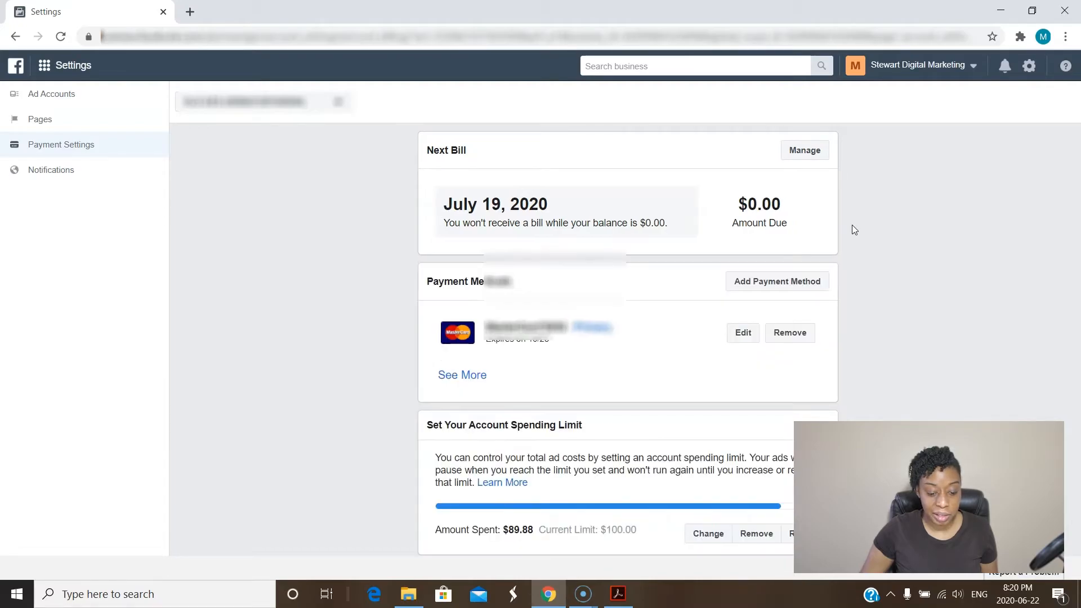
Start adding a payment method, bringing up card, PayPal and Ad Coupon choices.
scroll(845, 227, down, 1)
click(785, 169)
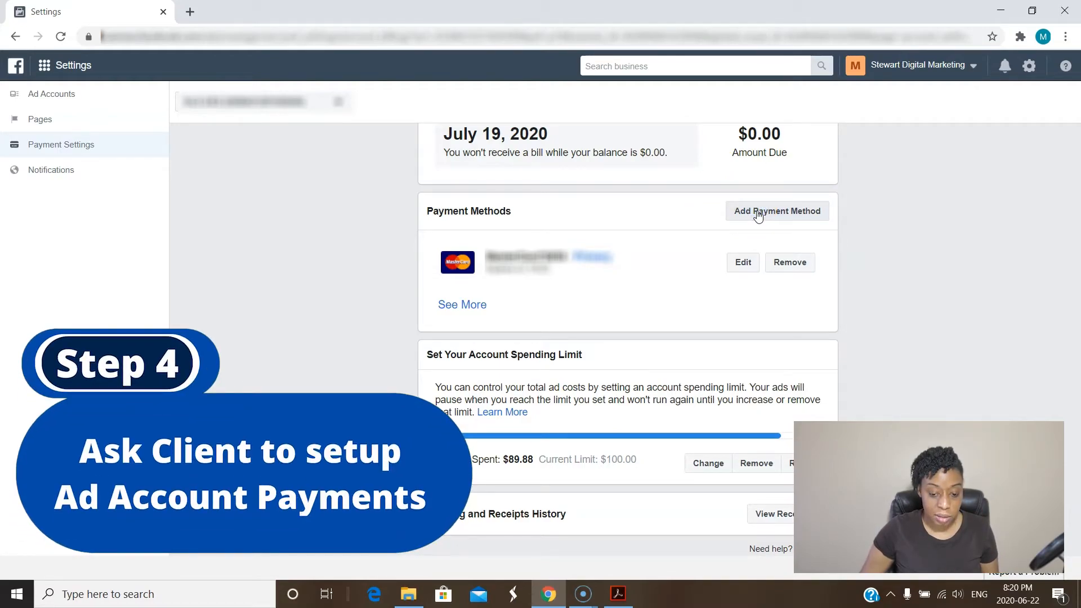
click(770, 218)
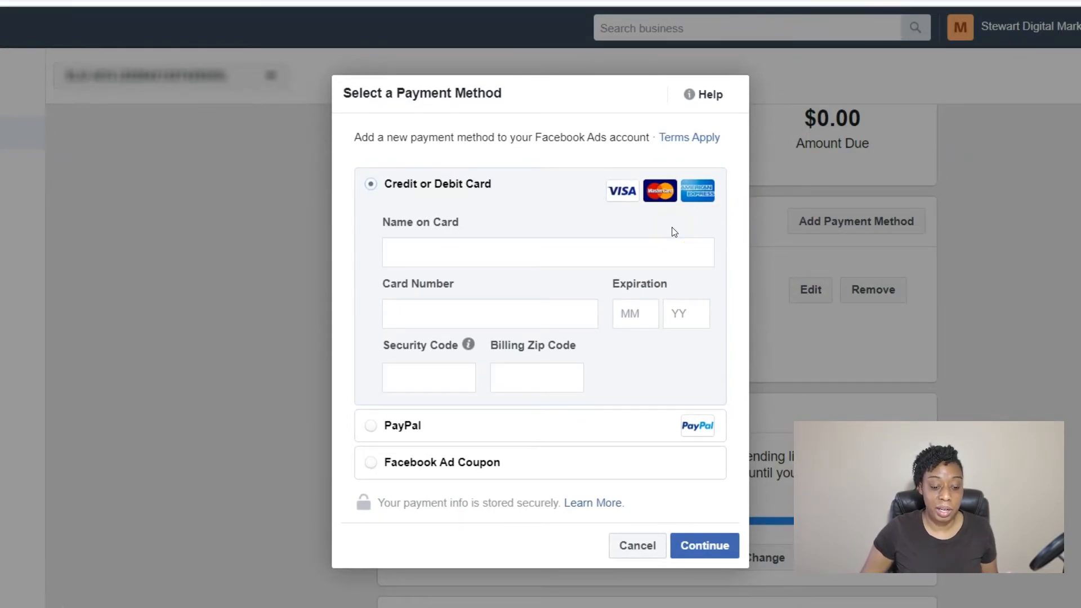
Cancel the Select a Payment Method dialog without entering card details.
click(464, 256)
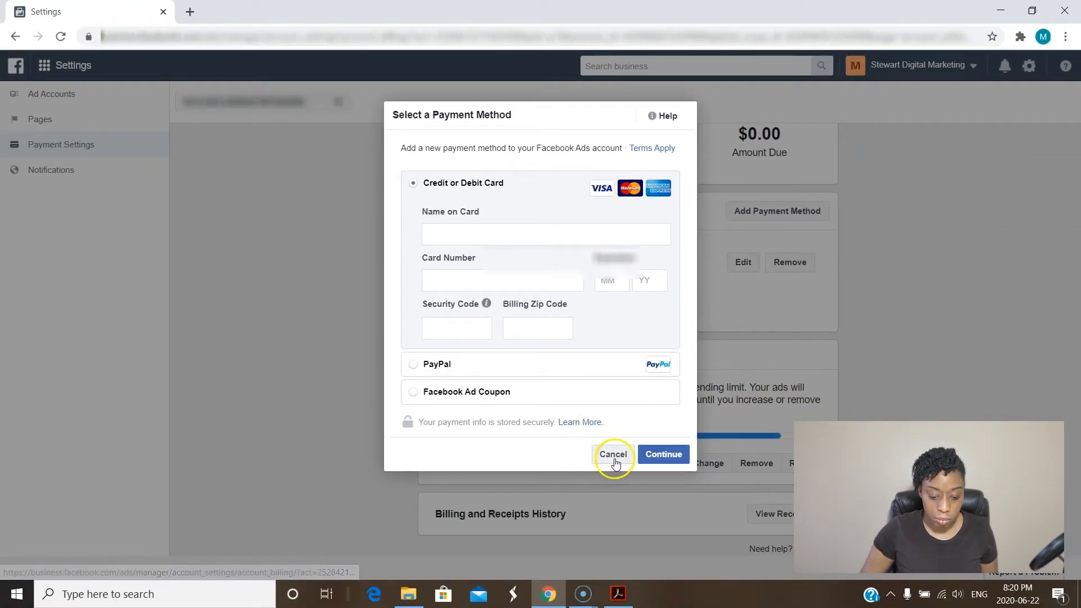
click(631, 523)
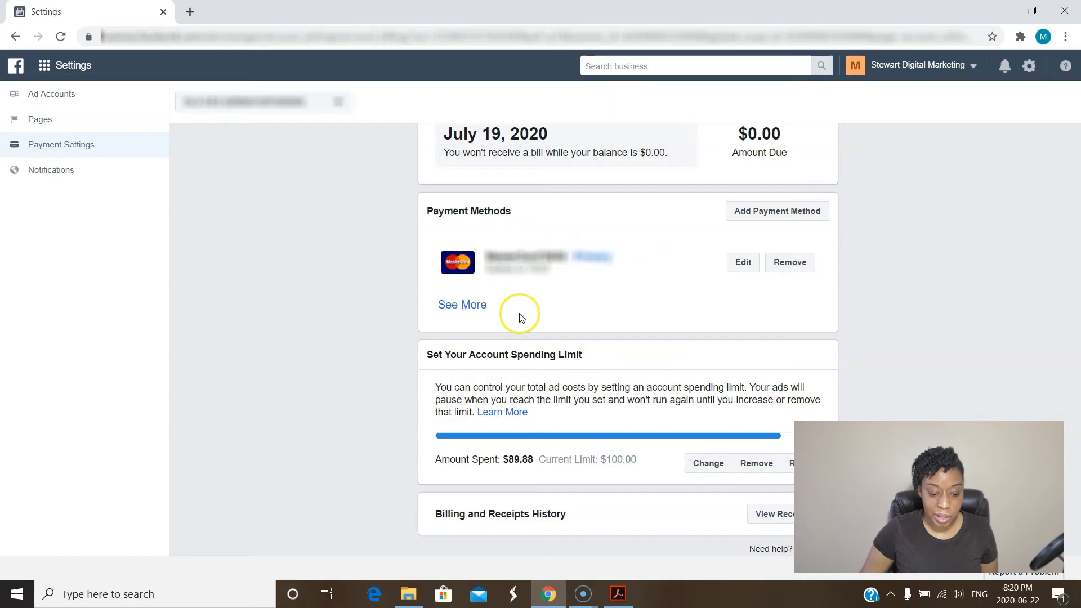
scroll(461, 329, up, 1)
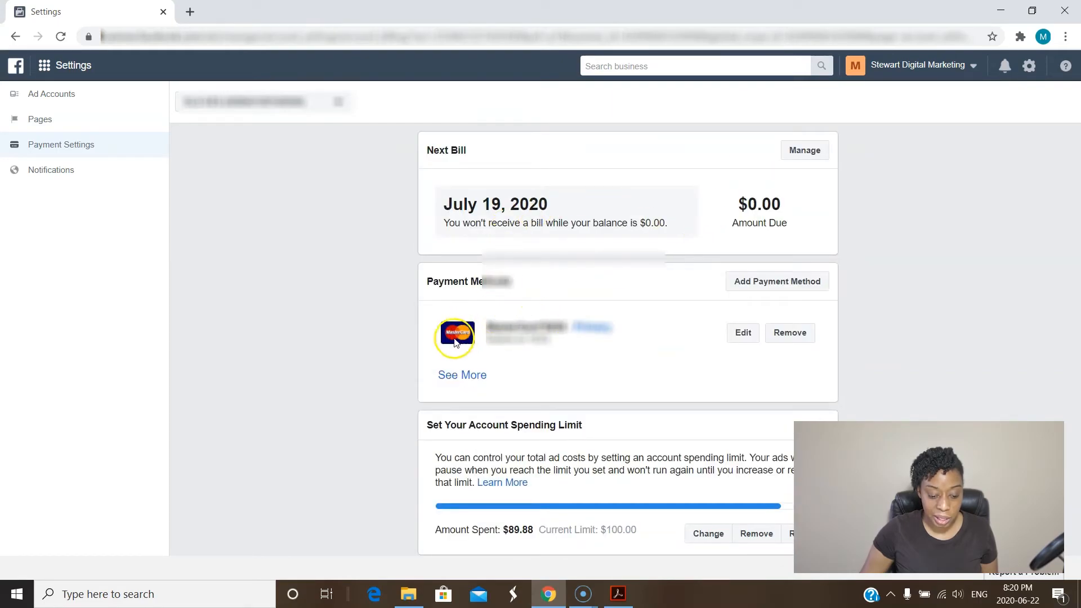
scroll(415, 345, down, 1)
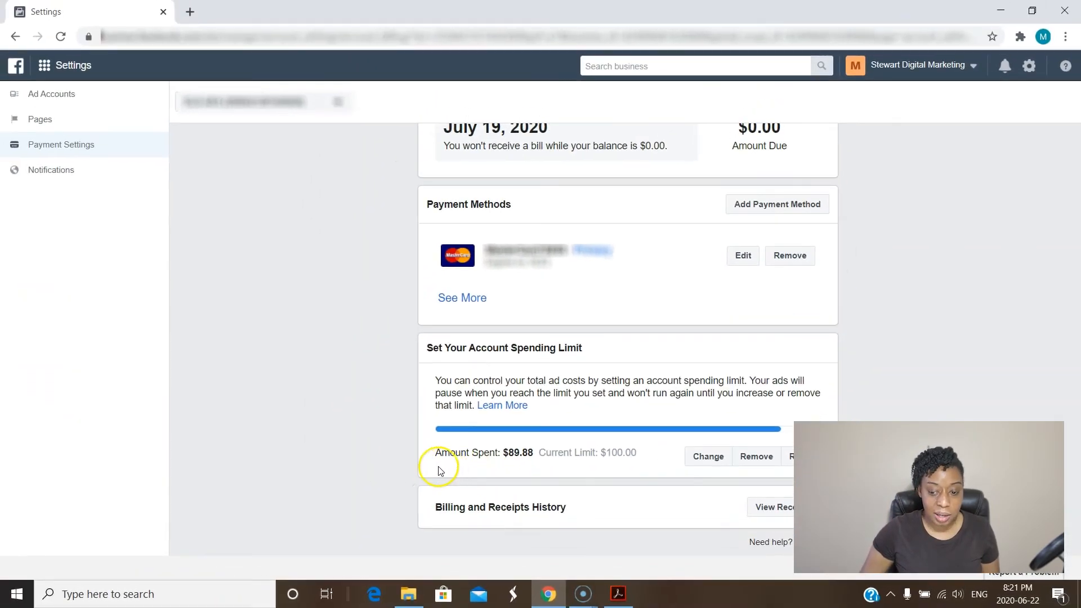
scroll(190, 421, up, 1)
scroll(361, 477, up, 1)
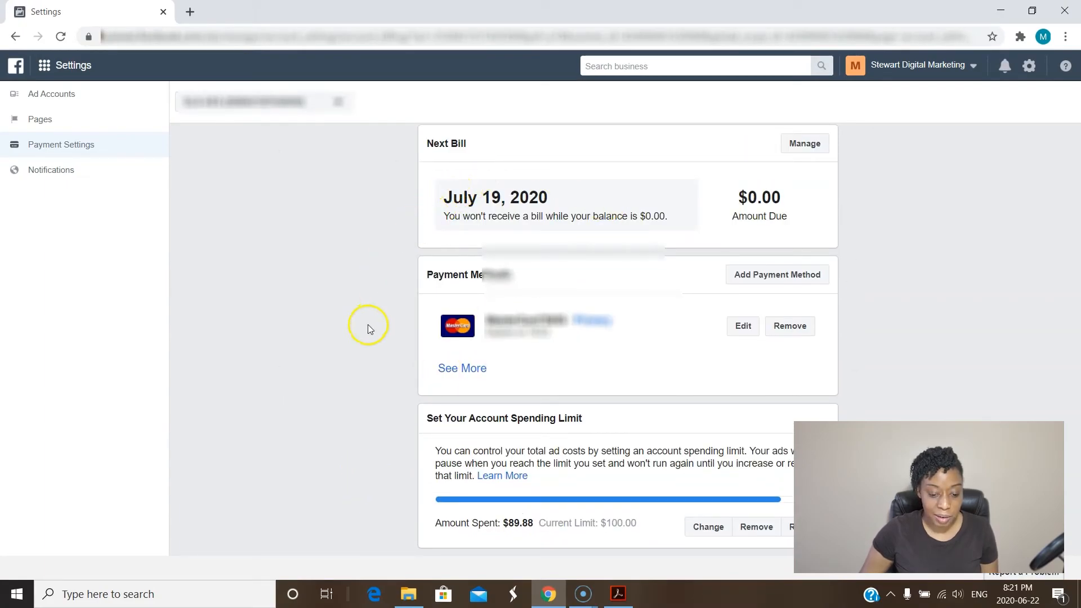
scroll(208, 305, down, 1)
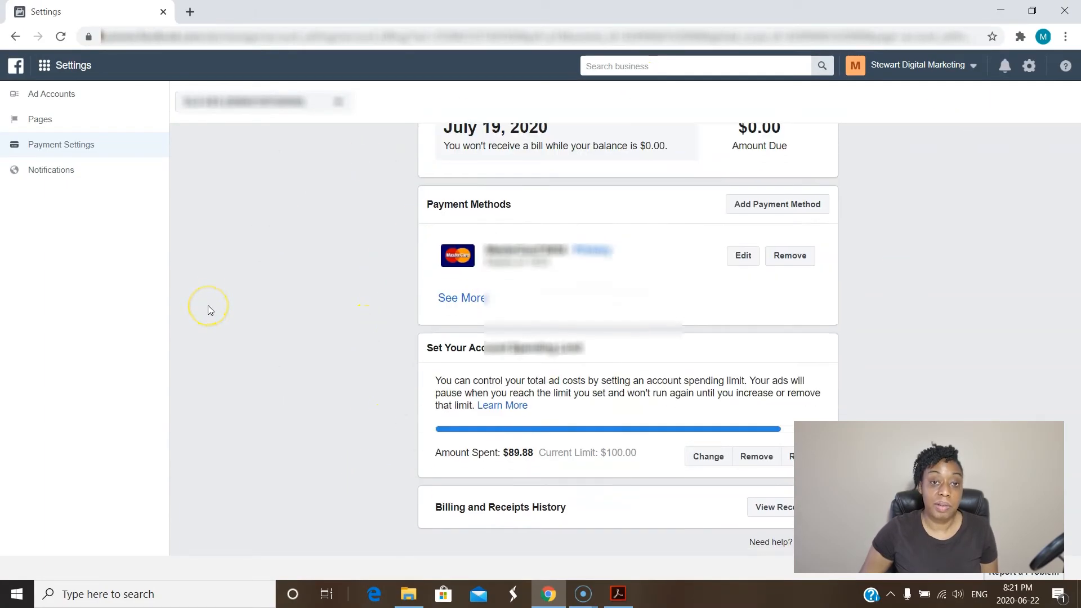